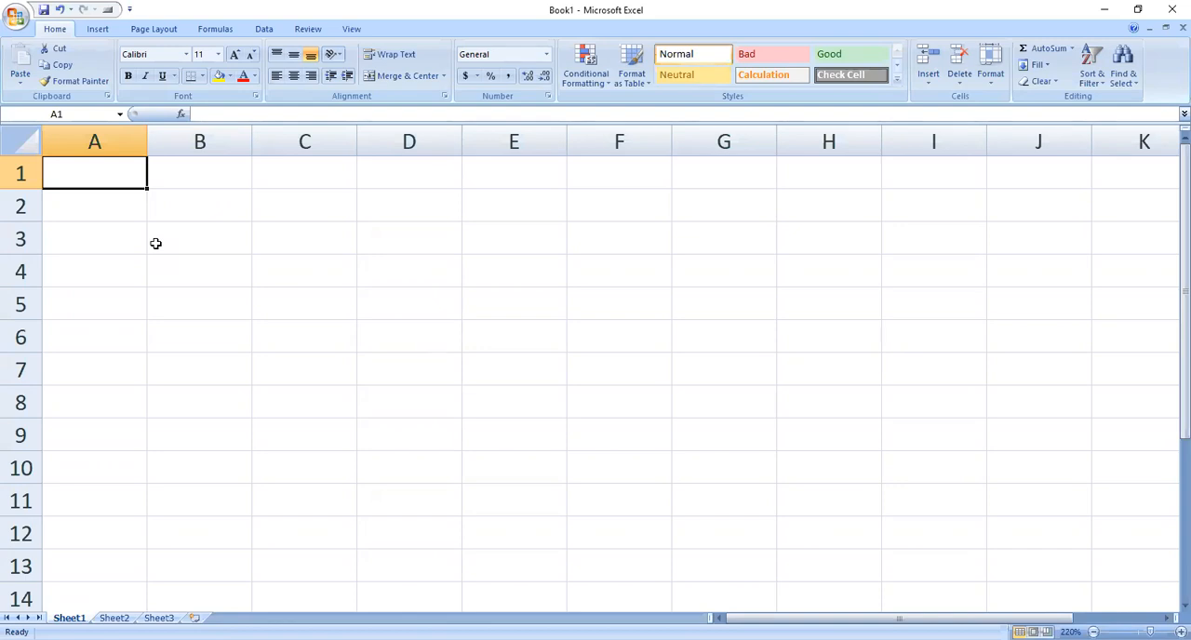
Step: Enter the value 5 in cell A1 and the value 9 in cell B1
{"action": "type", "text": "5"}
{"action": "key", "text": "Tab"}
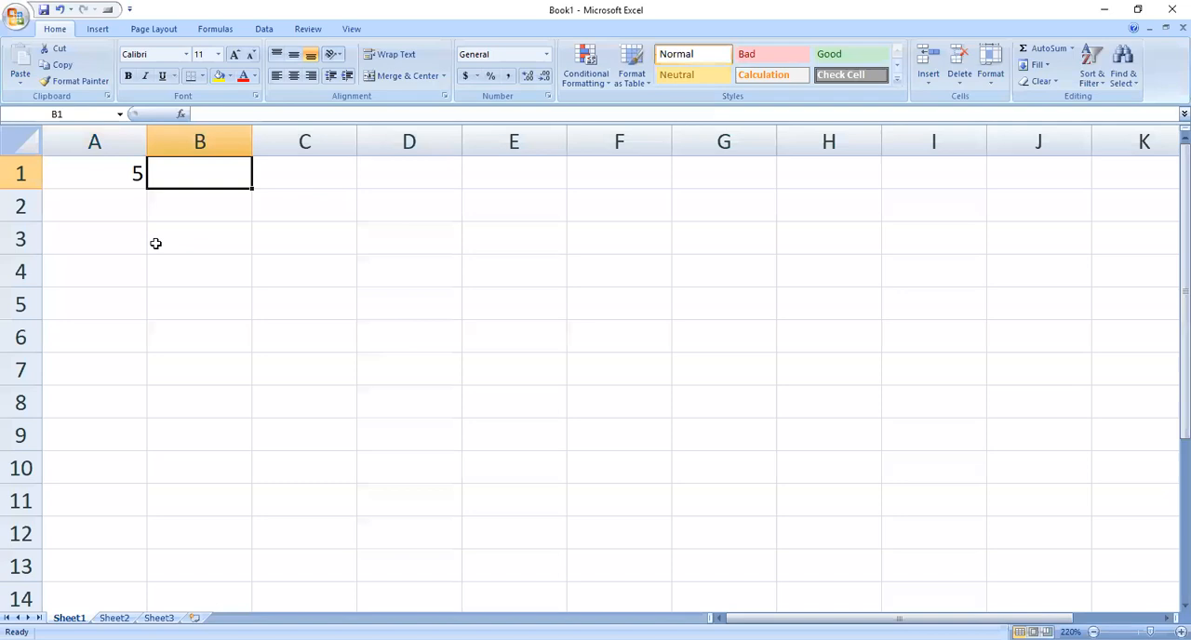
{"action": "type", "text": "9"}
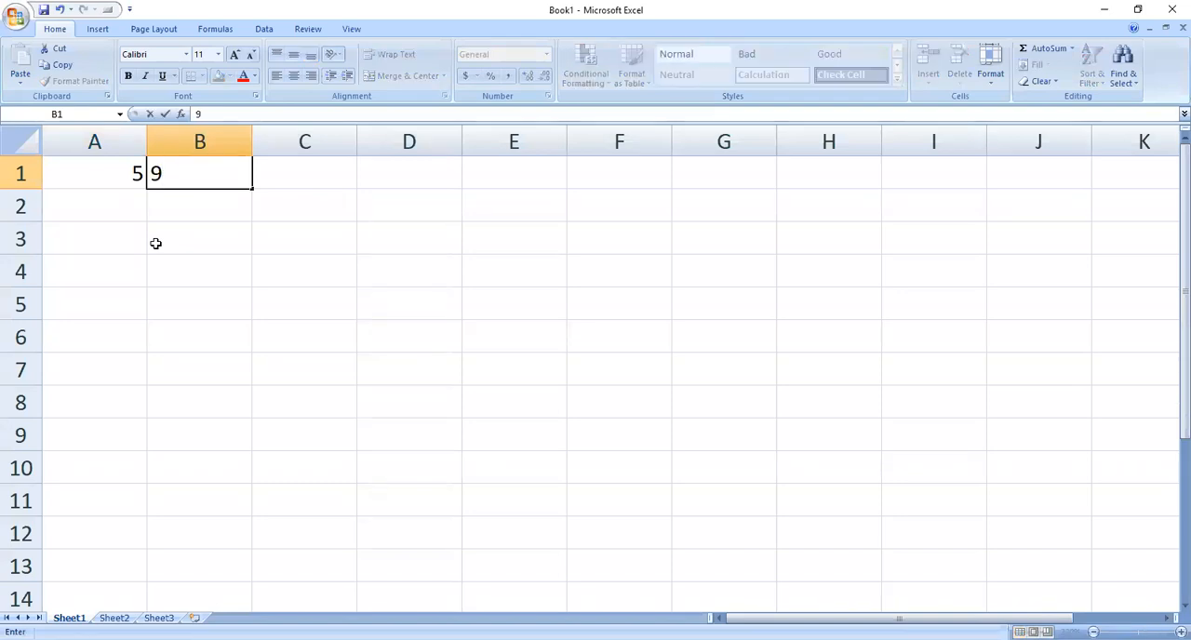
{"action": "key", "text": "Tab"}
Step: Add the two numbers in cell C1 with the formula =A1+B1
{"action": "type", "text": "="}
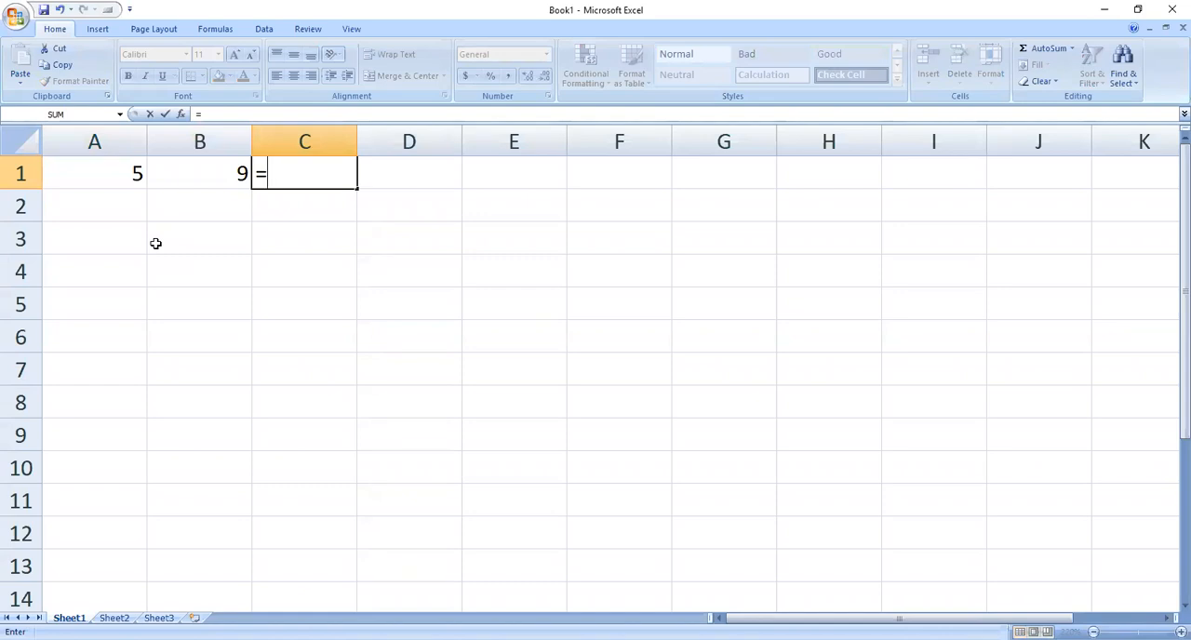
{"action": "type", "text": "A1+B1"}
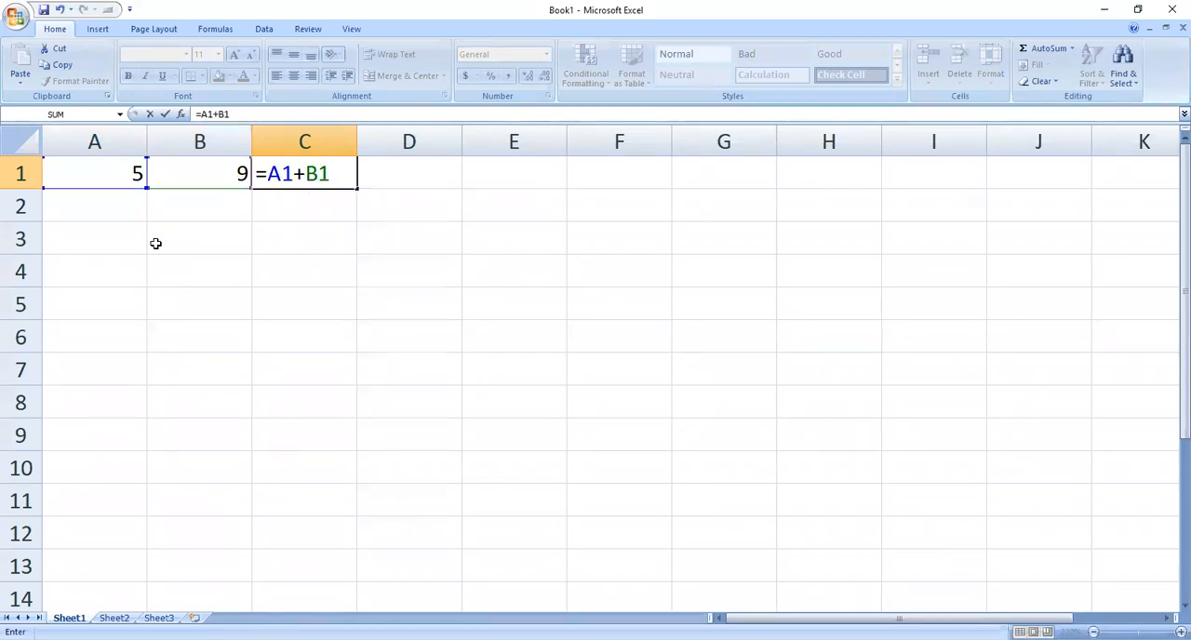
{"action": "key", "text": "Return"}
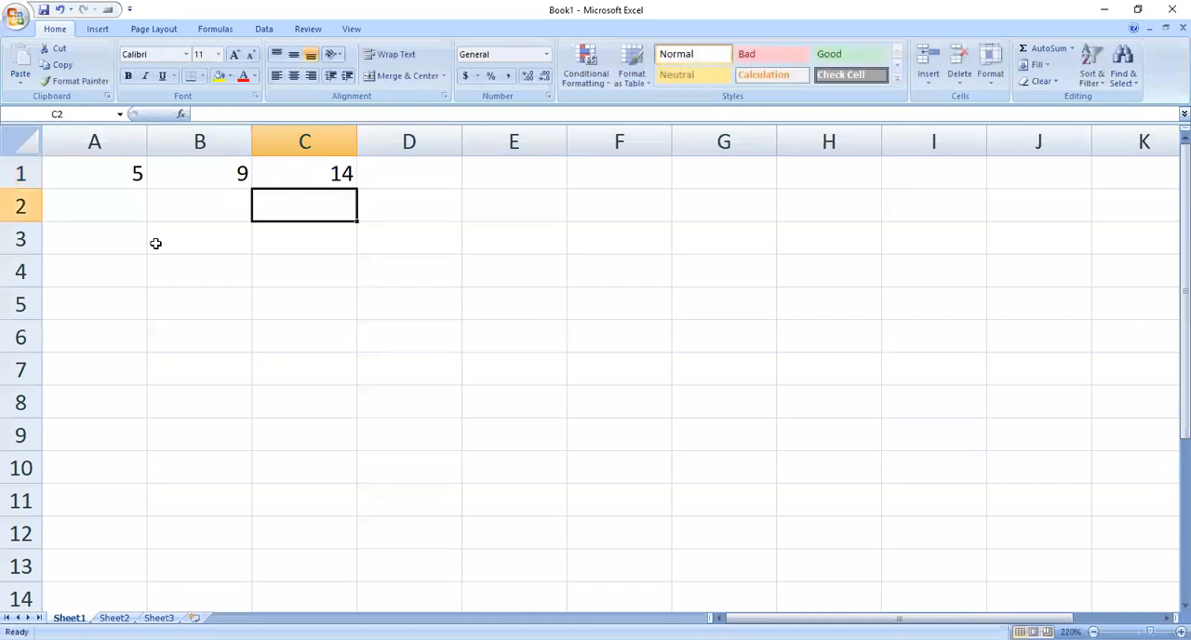
Step: Change the formula in cell C1 to =A1&B1 so the two values are joined instead of added
{"action": "key", "text": "Up"}
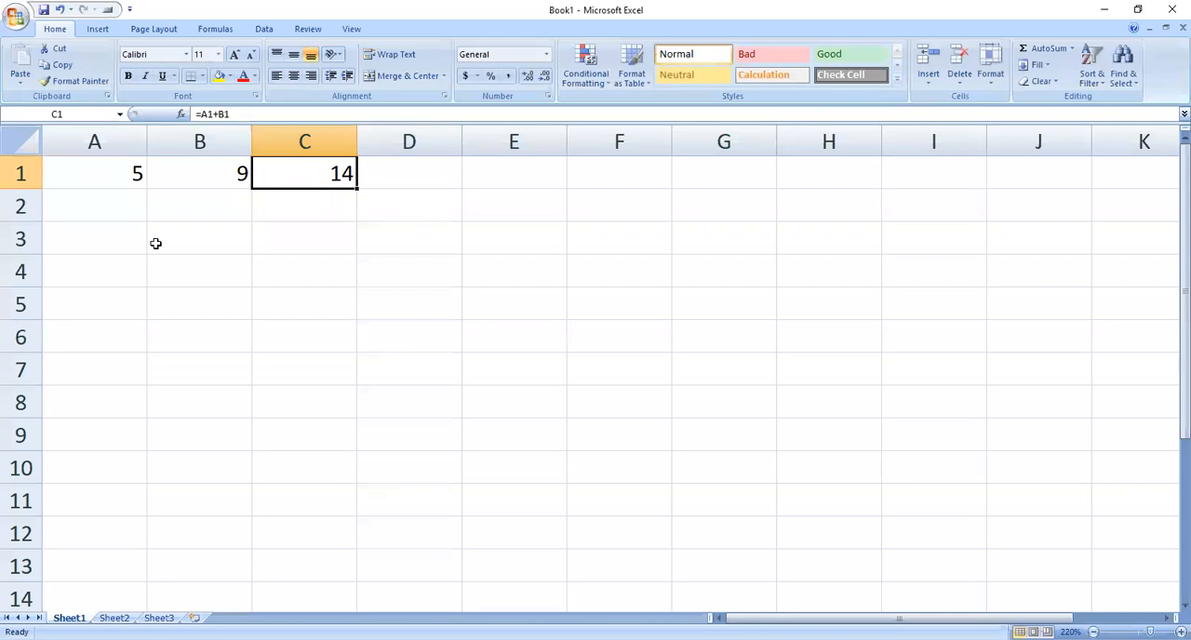
{"action": "key", "text": "F2"}
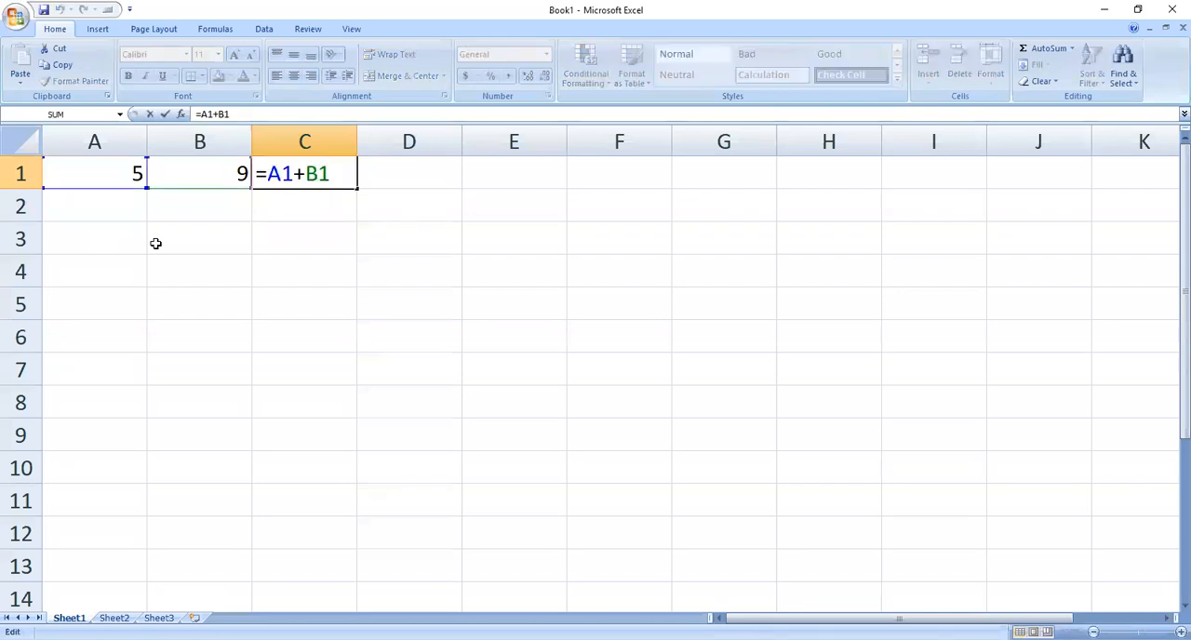
{"action": "key", "text": "BackSpace"}
{"action": "key", "text": "BackSpace"}
{"action": "key", "text": "BackSpace"}
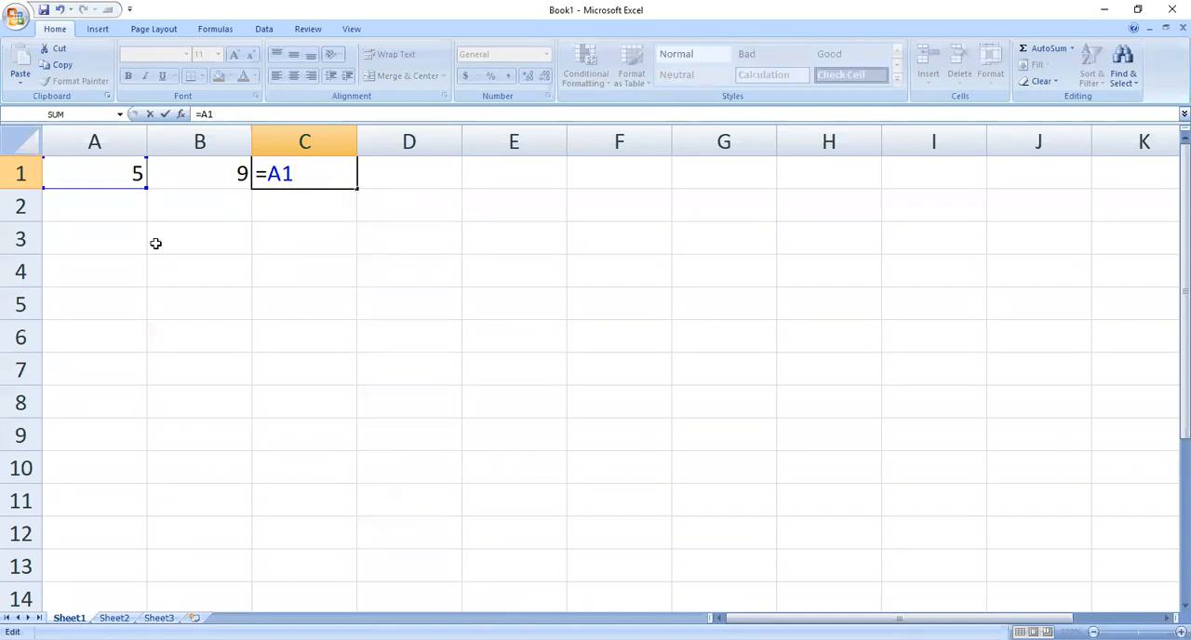
{"action": "type", "text": "&B1"}
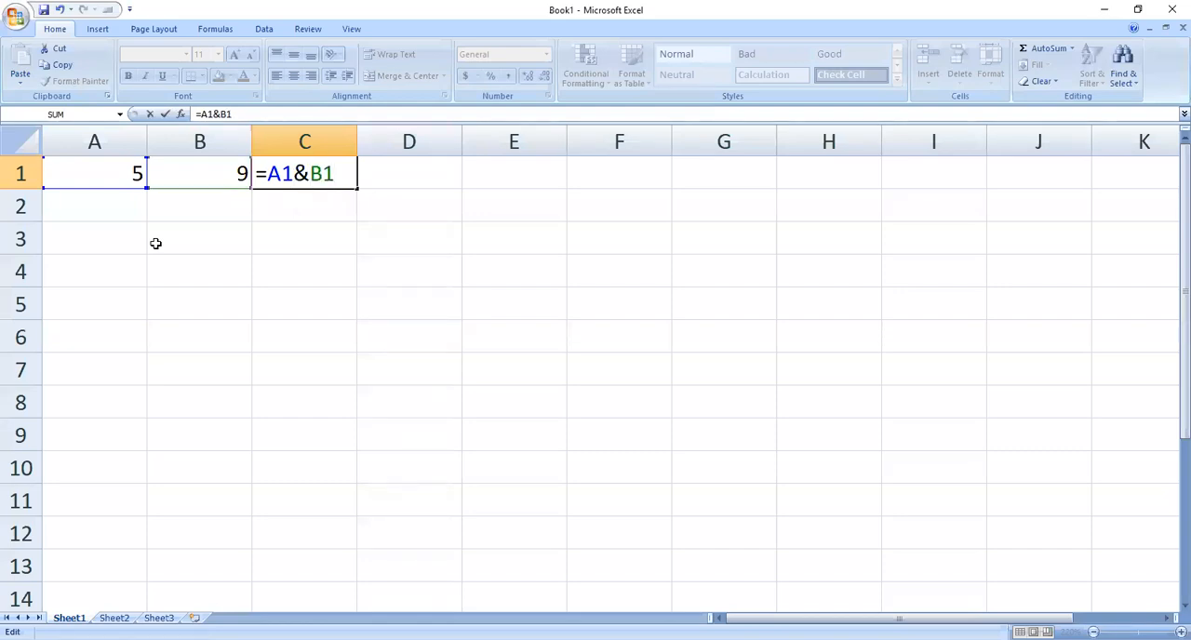
{"action": "key", "text": "Return"}
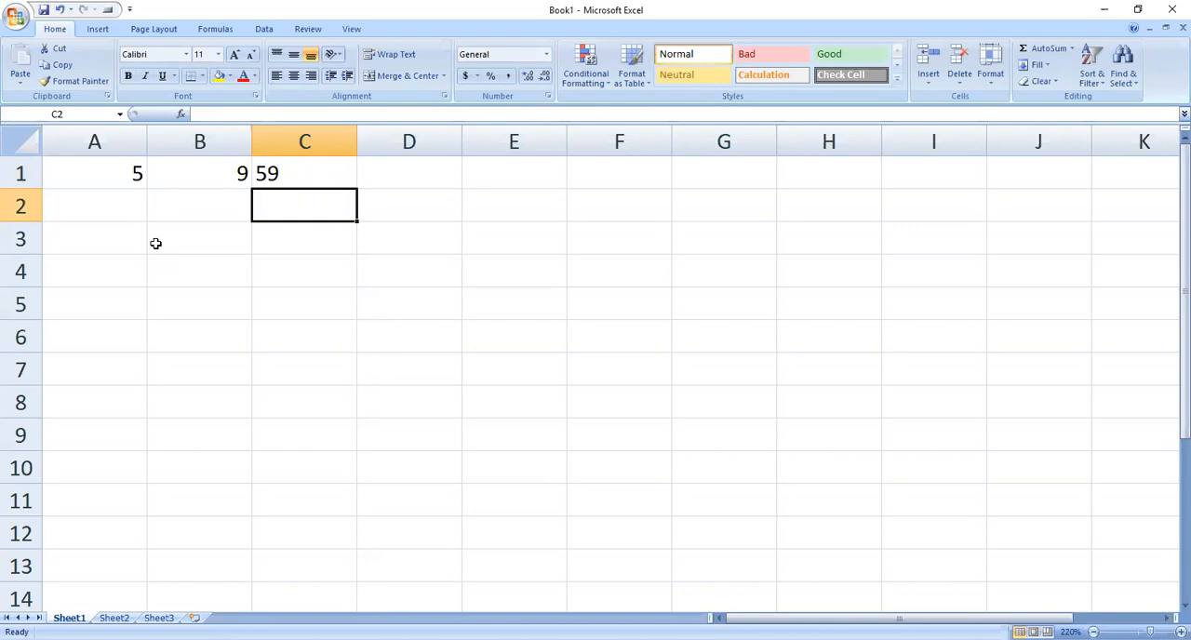
Step: Replace the formula in cell C1 with =CONCATENATE(A1,B1)
{"action": "key", "text": "Up"}
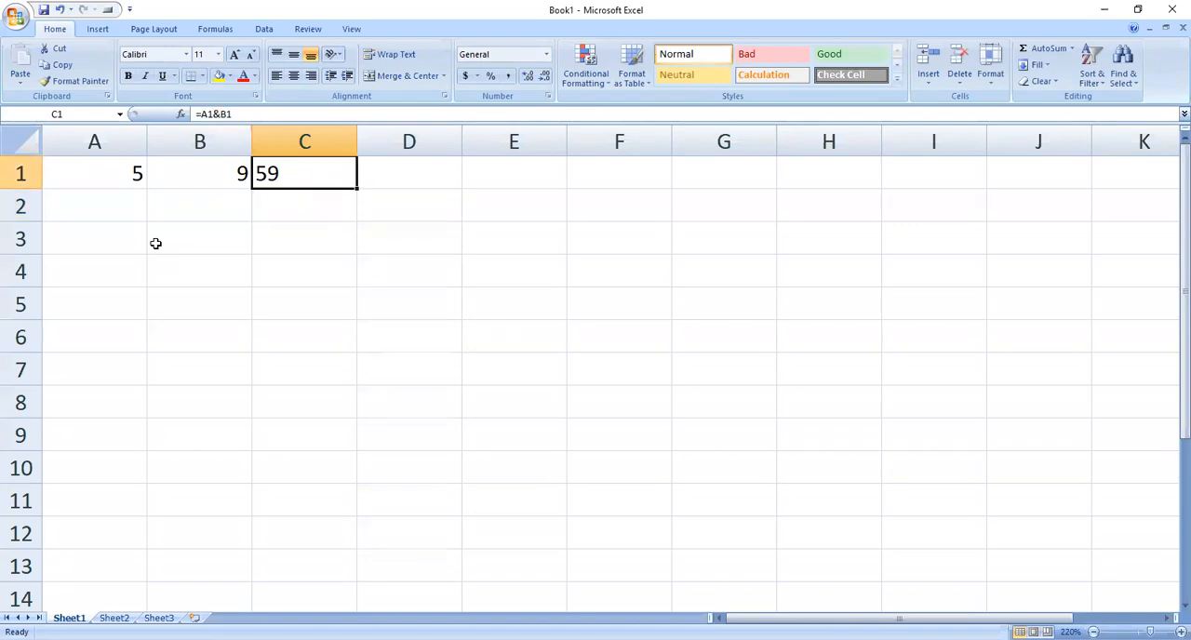
{"action": "key", "text": "F2"}
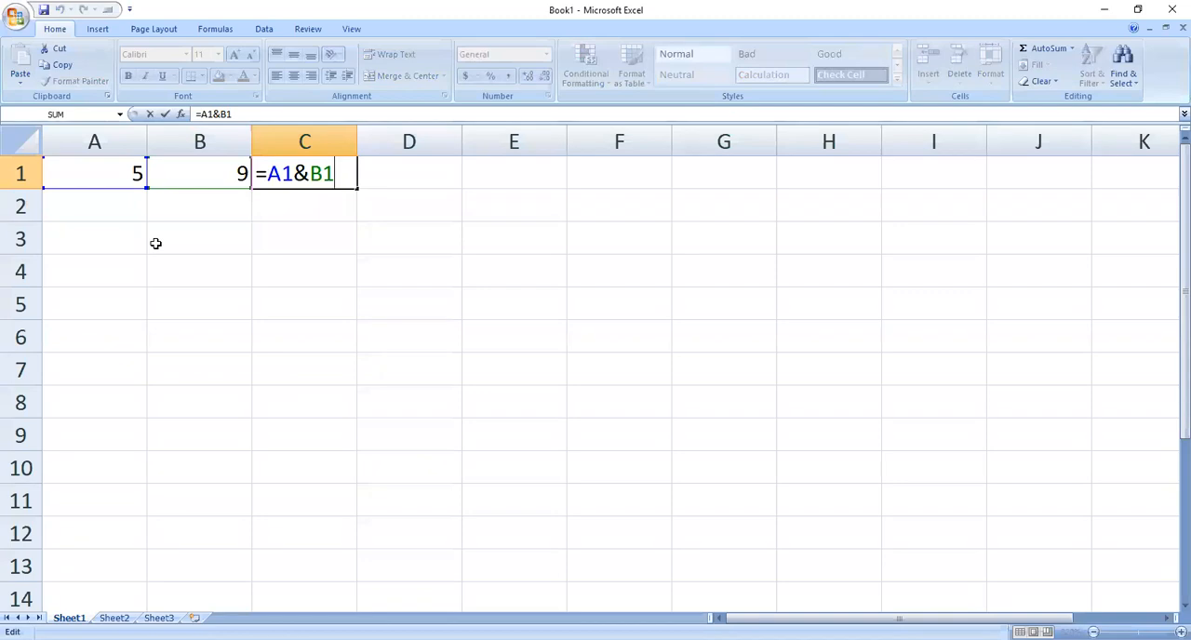
{"action": "key", "text": "BackSpace"}
{"action": "key", "text": "BackSpace"}
{"action": "key", "text": "BackSpace"}
{"action": "key", "text": "BackSpace"}
{"action": "key", "text": "BackSpace"}
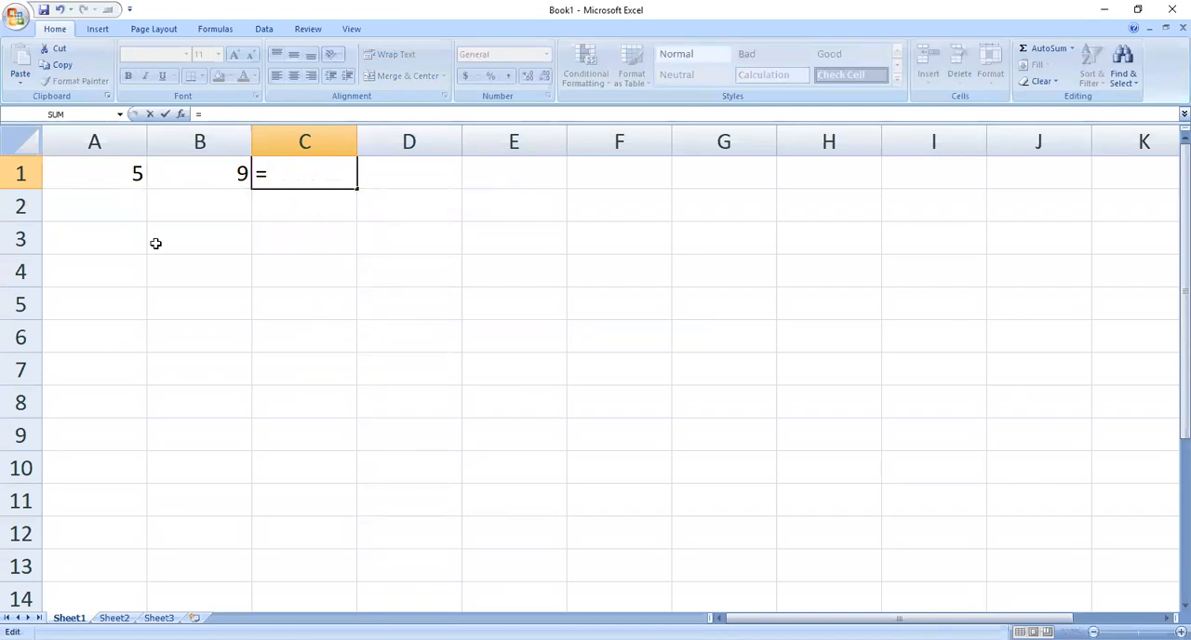
{"action": "type", "text": "CON"}
{"action": "key", "text": "Tab"}
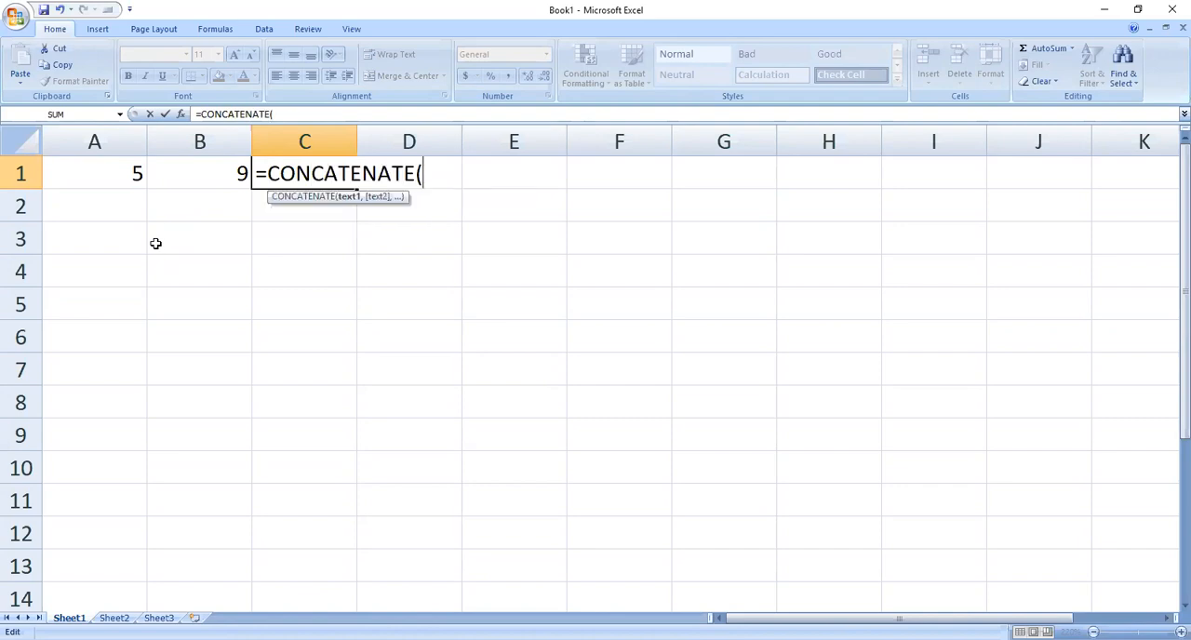
{"action": "type", "text": "A1,B1"}
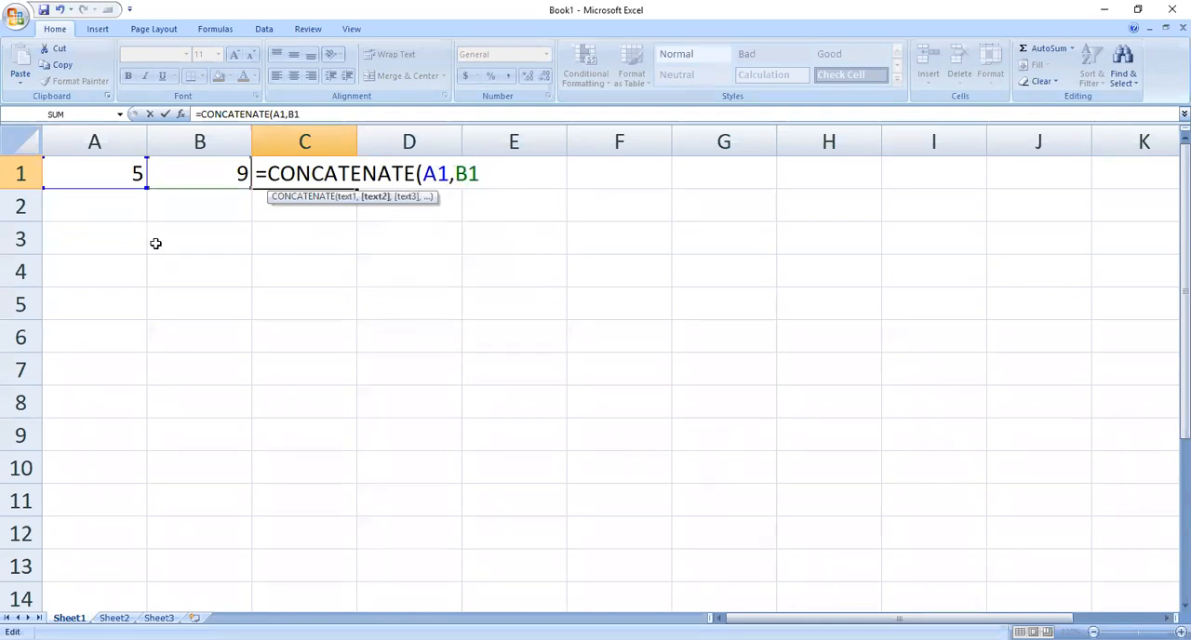
{"action": "type", "text": ","}
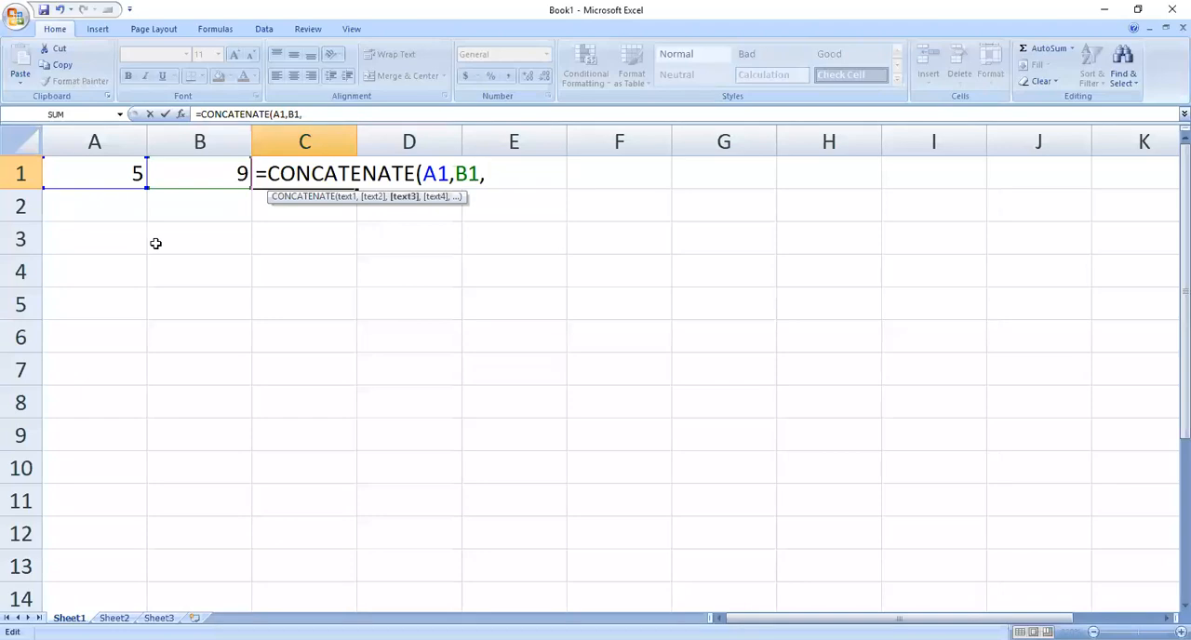
{"action": "key", "text": "BackSpace"}
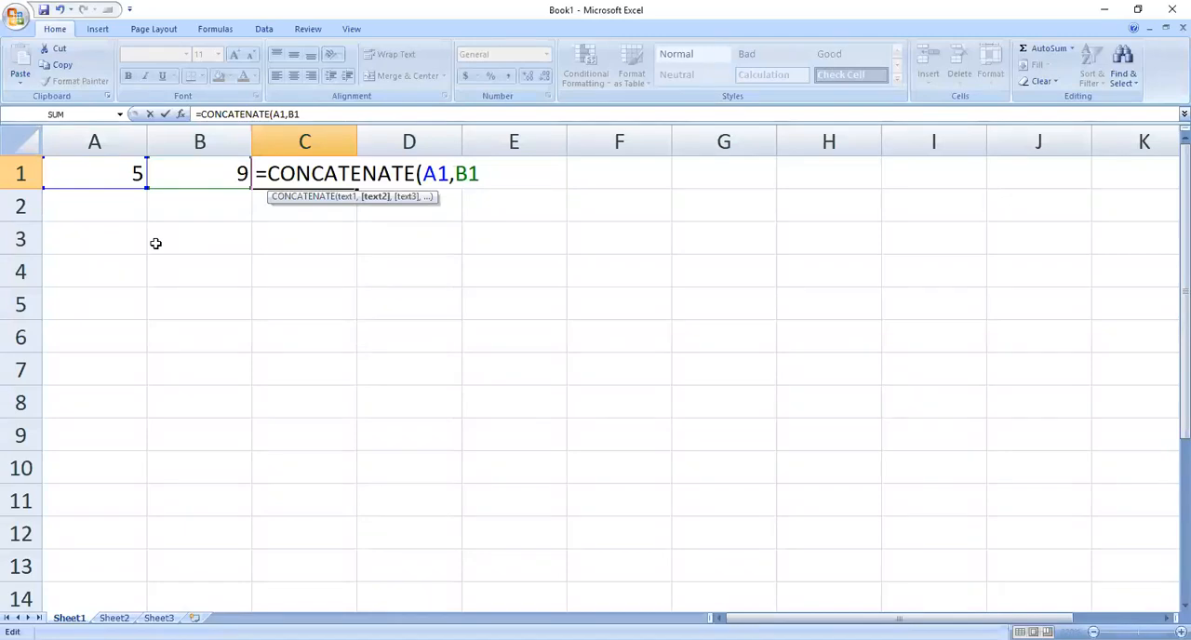
{"action": "type", "text": ")"}
{"action": "key", "text": "Return"}
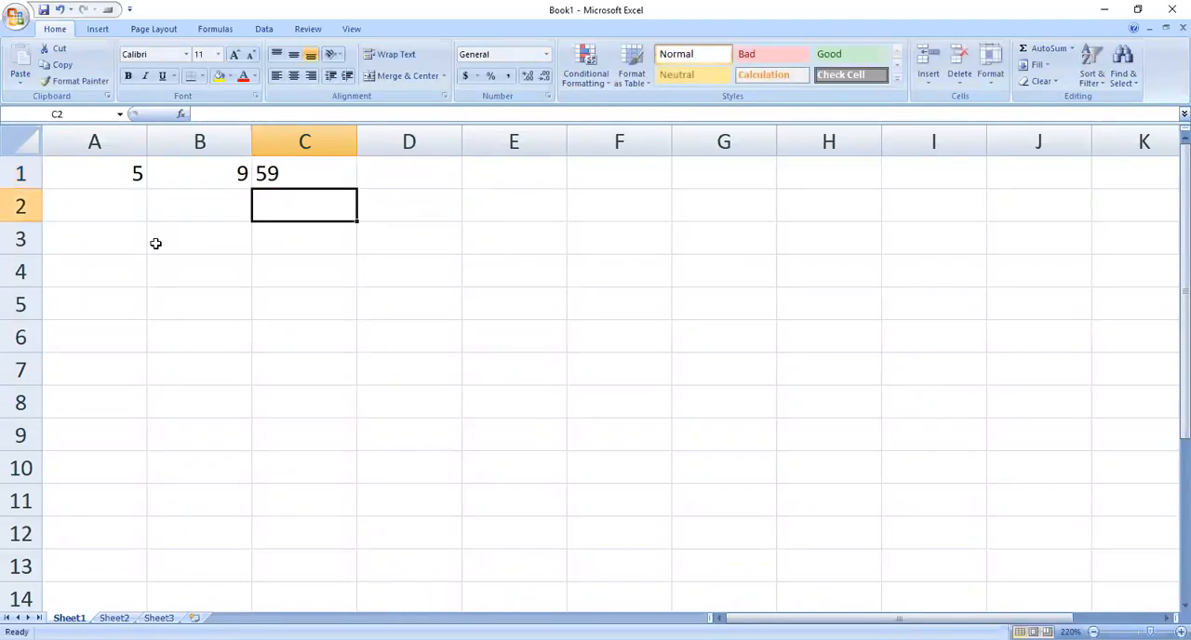
Step: Replace the number in cell A1 with SWASTIK and the number in cell B1 with FOUNDATION
{"action": "key", "text": "Left"}
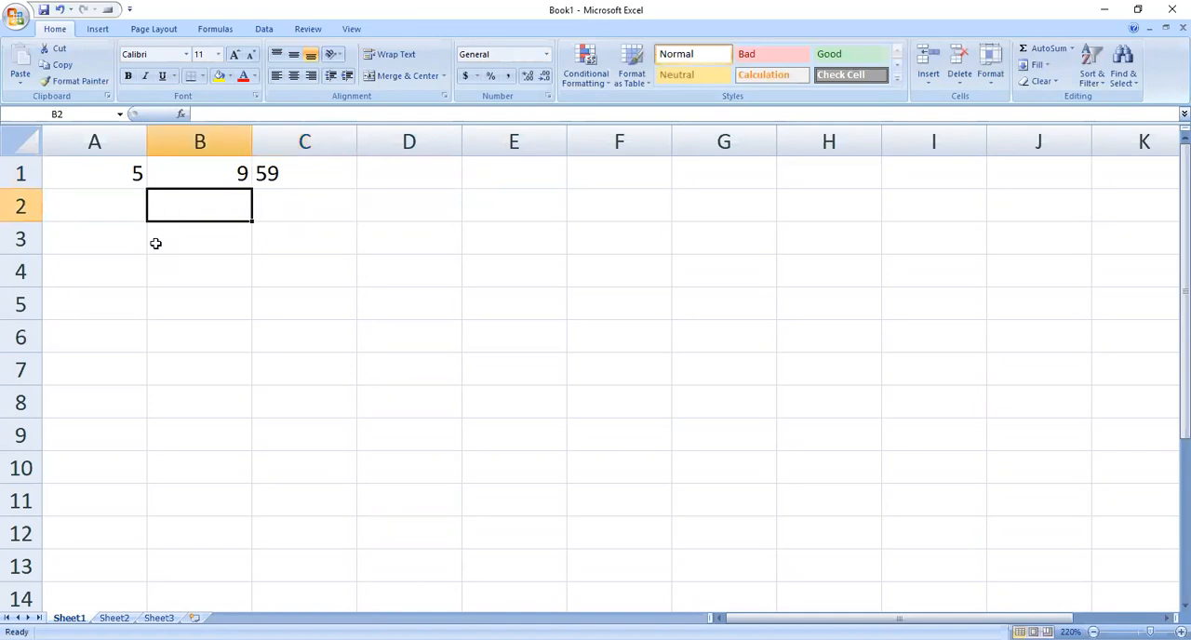
{"action": "key", "text": "Left"}
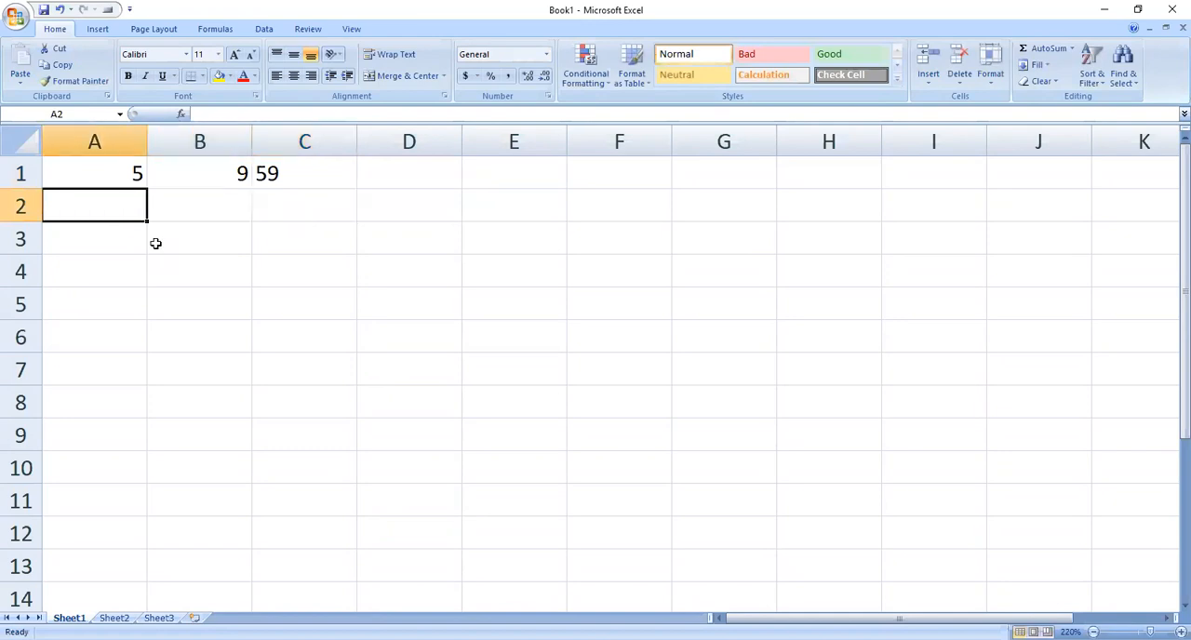
{"action": "key", "text": "Up"}
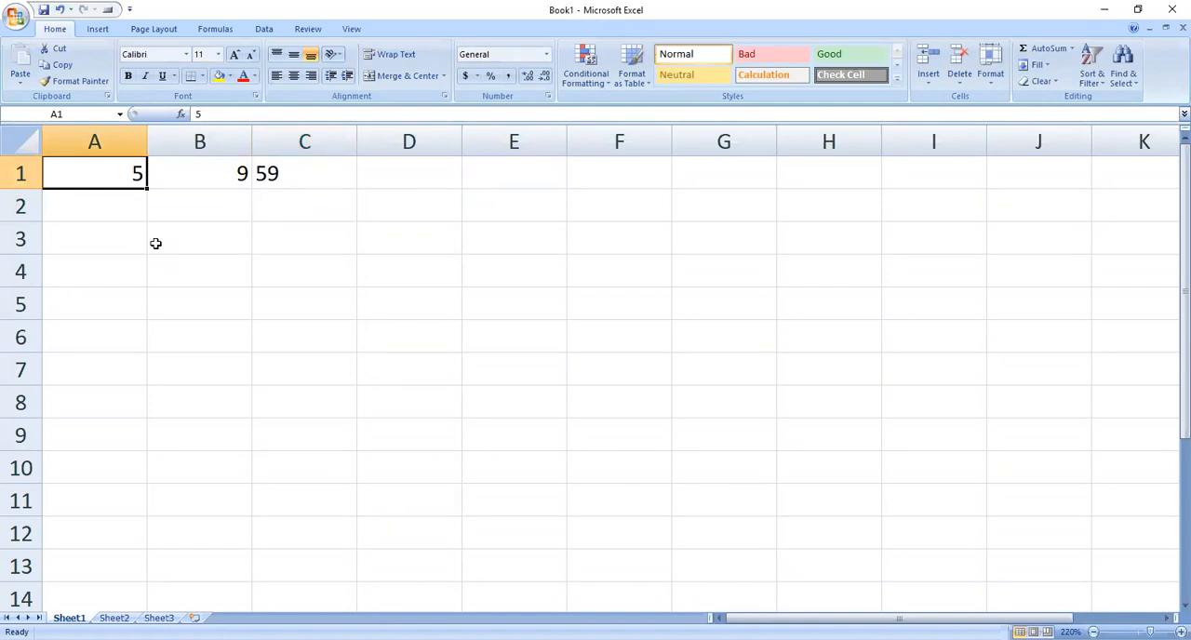
{"action": "type", "text": "S"}
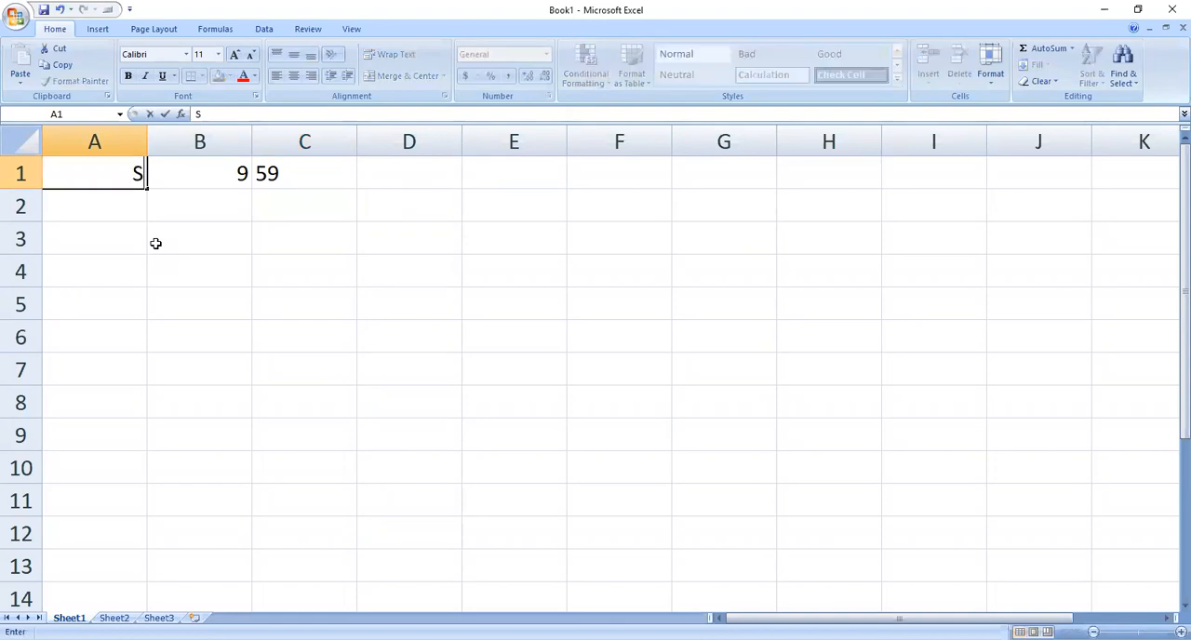
{"action": "type", "text": "WASTIK"}
{"action": "key", "text": "ctrl+Return"}
{"action": "key", "text": "Tab"}
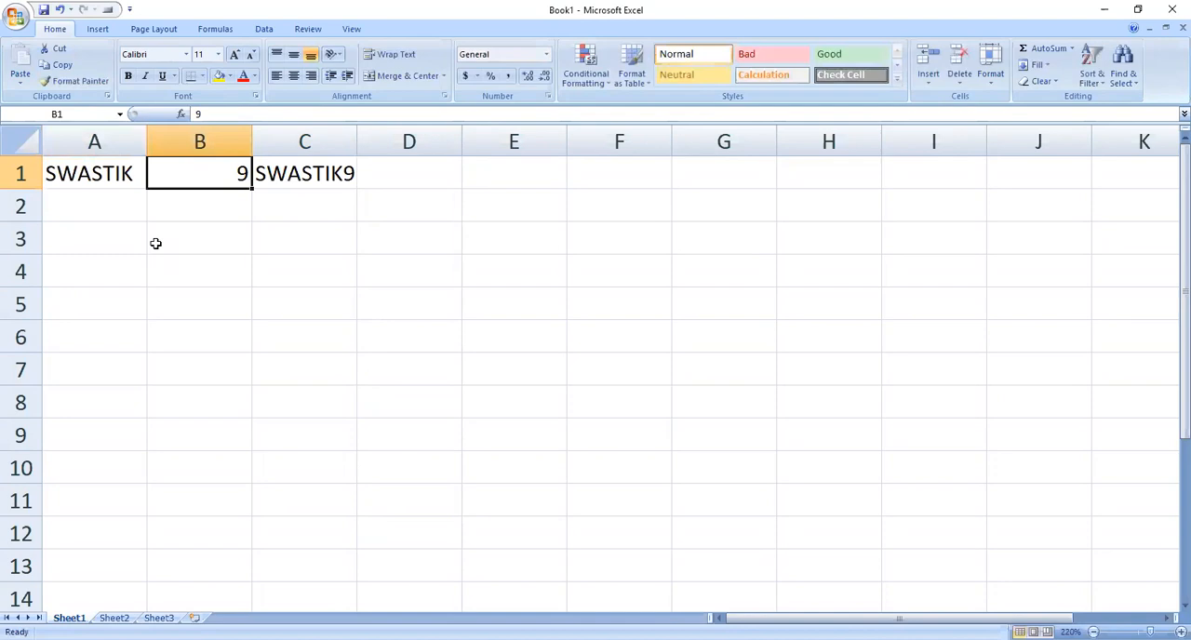
{"action": "type", "text": "FOUNDATION"}
{"action": "left_click", "coordinate": [155, 242]}
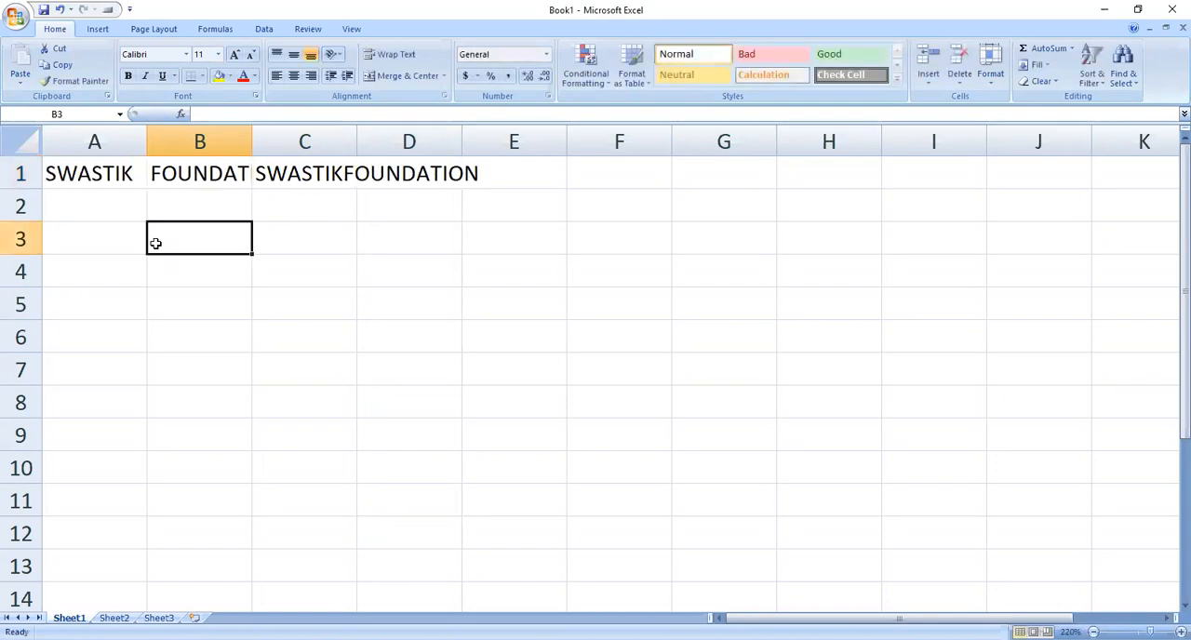
Step: Widen columns A and B to show their full text, and autofit column C to its contents
{"action": "left_click_drag", "start_coordinate": [147, 132], "coordinate": [198, 132]}
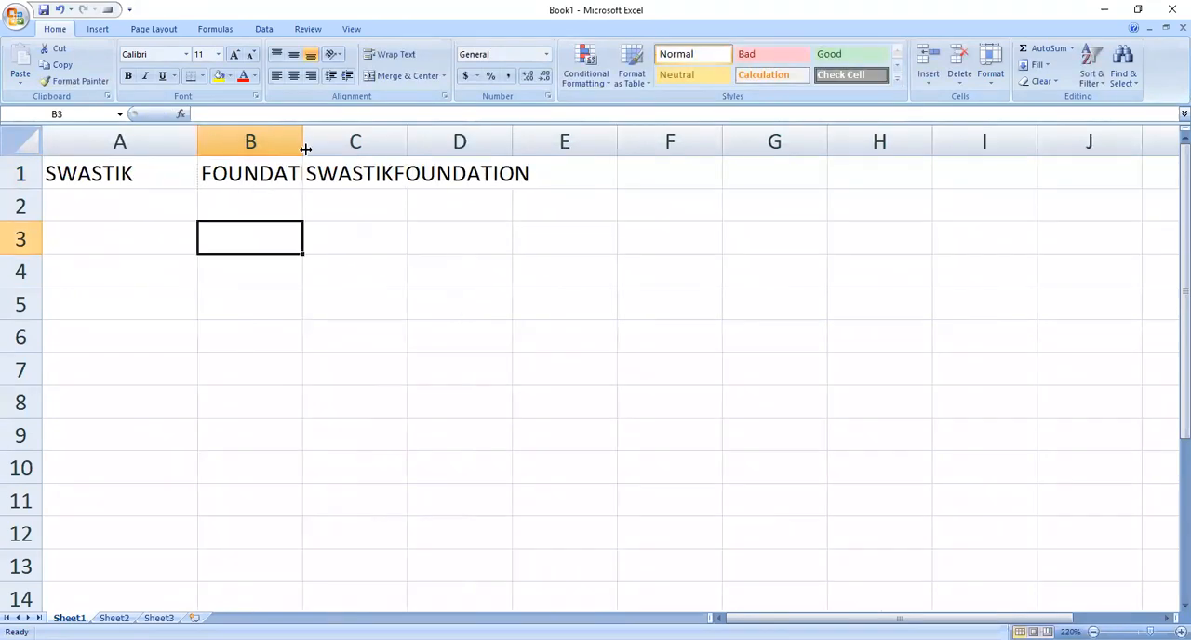
{"action": "left_click_drag", "start_coordinate": [304, 141], "coordinate": [369, 141]}
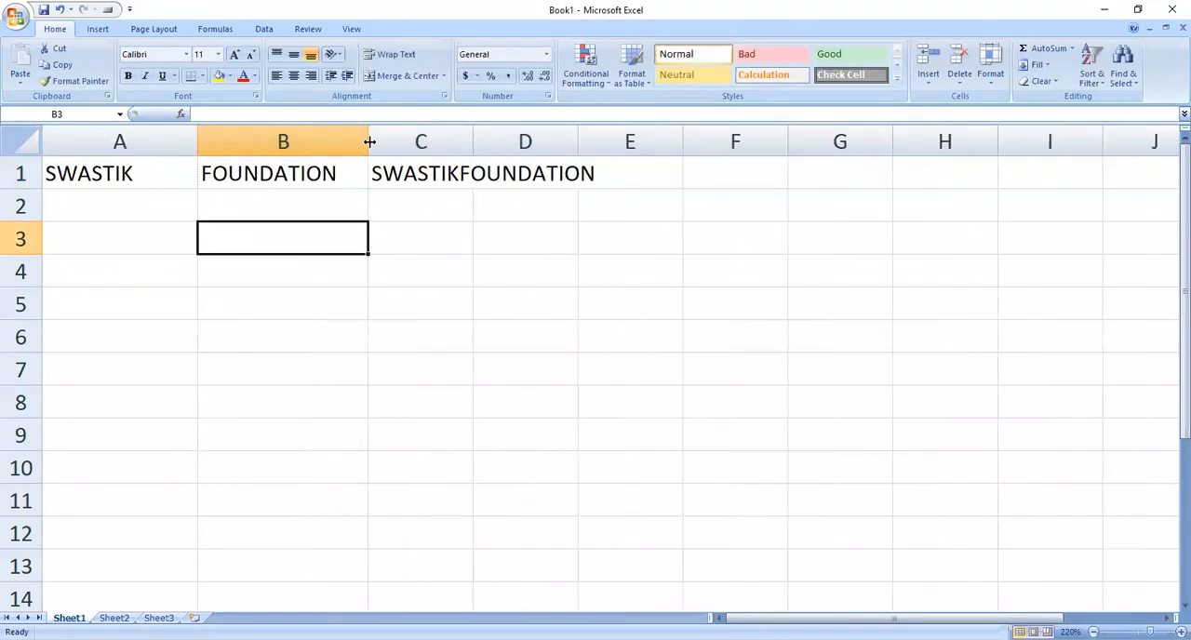
{"action": "double_click", "coordinate": [474, 141]}
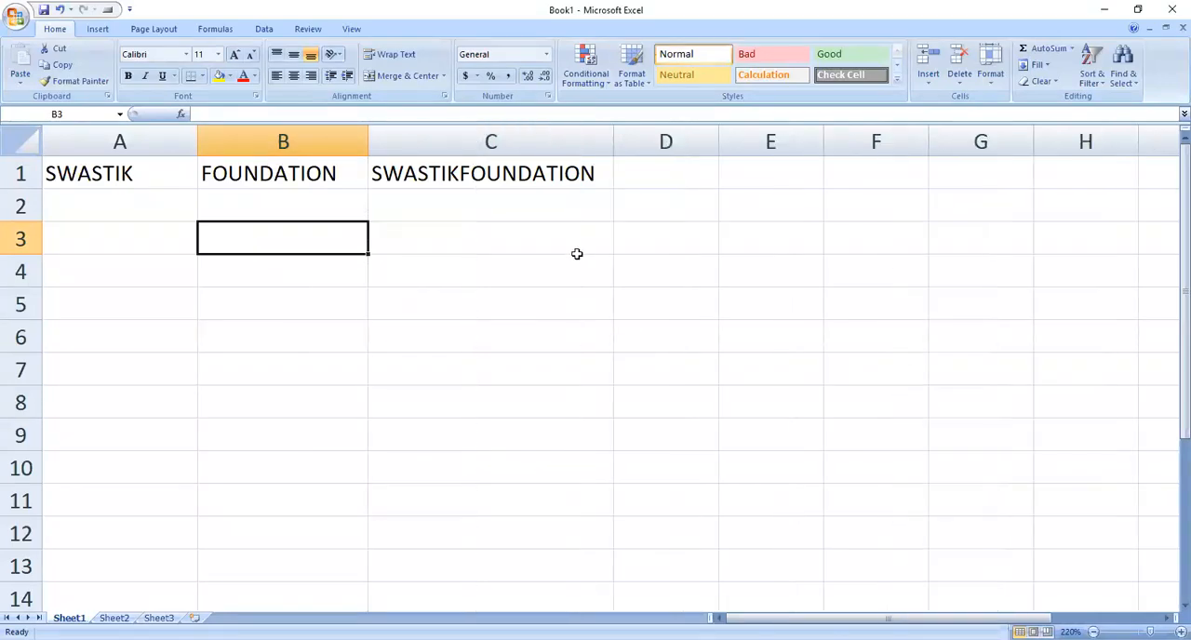
Step: Replace the CONCATENATE formula in cell C1 with the ampersand formula =A1&B1
{"action": "left_click", "coordinate": [551, 179]}
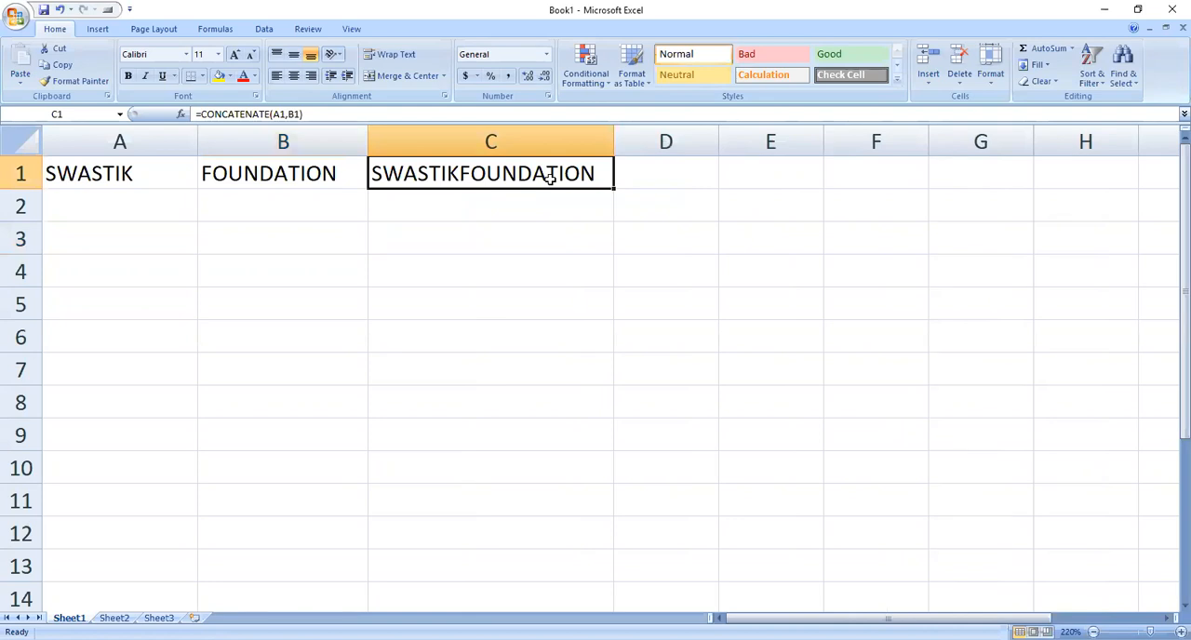
{"action": "double_click", "coordinate": [551, 179]}
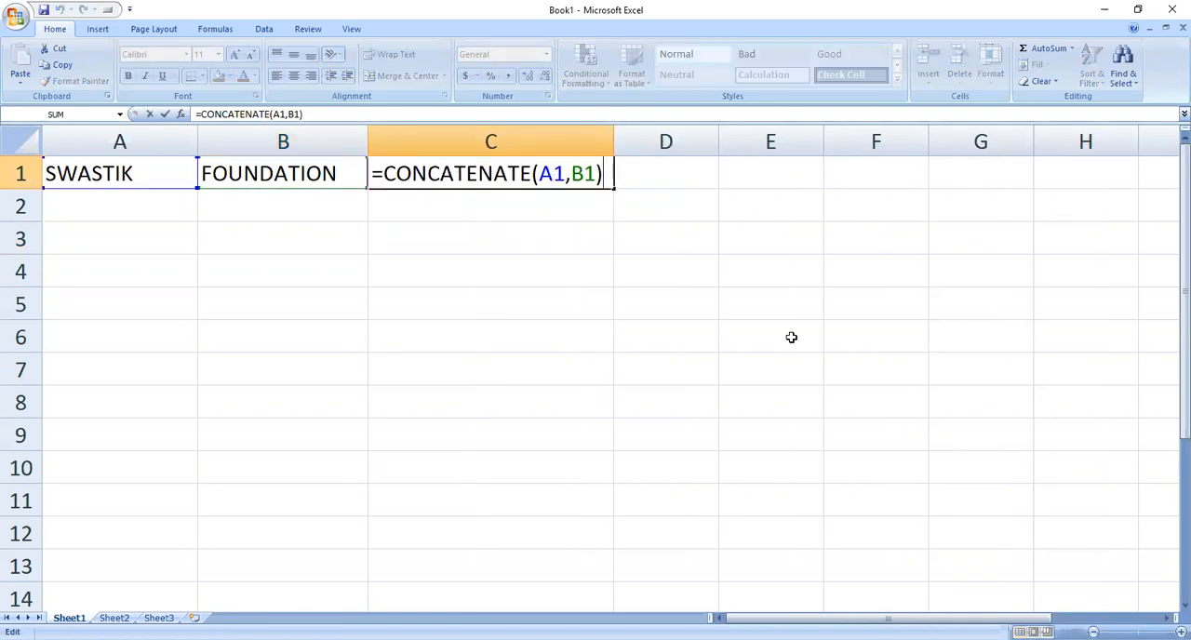
{"action": "key", "text": "BackSpace"}
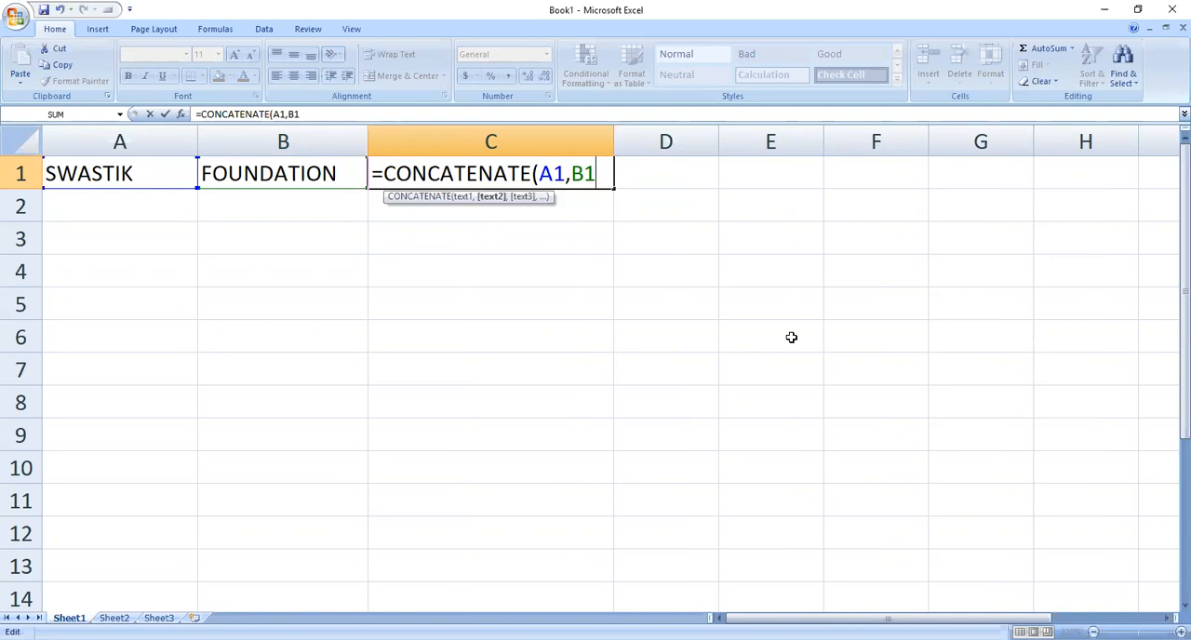
{"action": "key", "text": "BackSpace"}
{"action": "key", "text": "BackSpace"}
{"action": "key", "text": "BackSpace"}
{"action": "key", "text": "BackSpace"}
{"action": "key", "text": "BackSpace"}
{"action": "key", "text": "BackSpace"}
{"action": "key", "text": "BackSpace"}
{"action": "key", "text": "BackSpace"}
{"action": "key", "text": "BackSpace"}
{"action": "key", "text": "BackSpace"}
{"action": "key", "text": "BackSpace"}
{"action": "key", "text": "BackSpace"}
{"action": "key", "text": "BackSpace"}
{"action": "key", "text": "BackSpace"}
{"action": "key", "text": "BackSpace"}
{"action": "key", "text": "BackSpace"}
{"action": "key", "text": "BackSpace"}
{"action": "type", "text": "A1"}
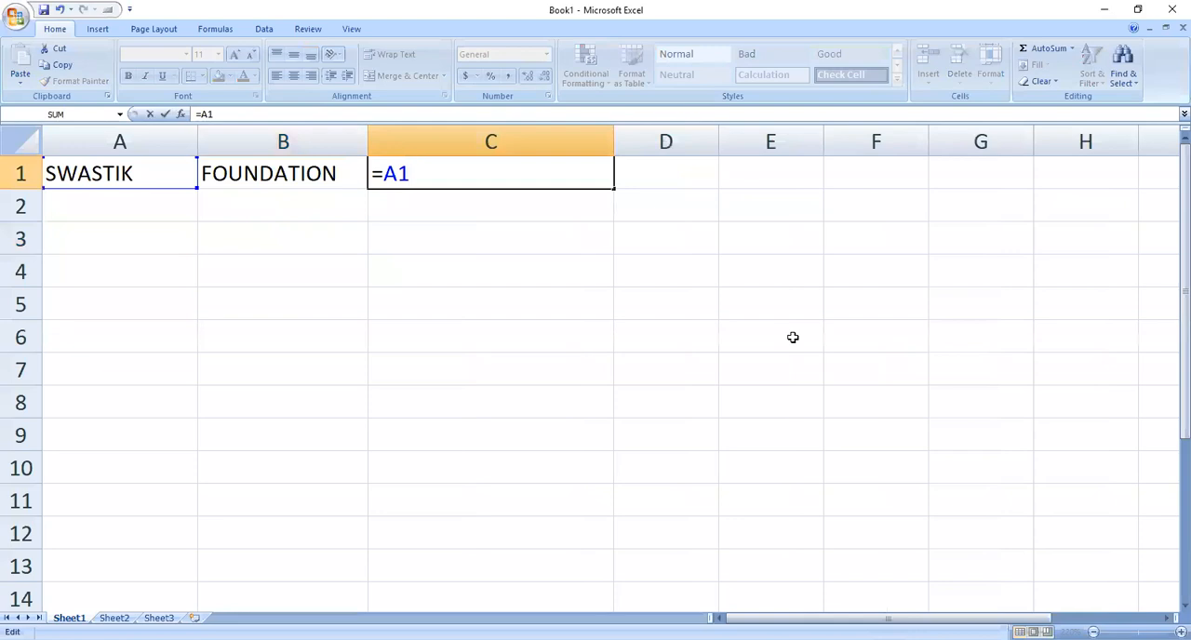
{"action": "type", "text": "&B1"}
{"action": "key", "text": "Return"}
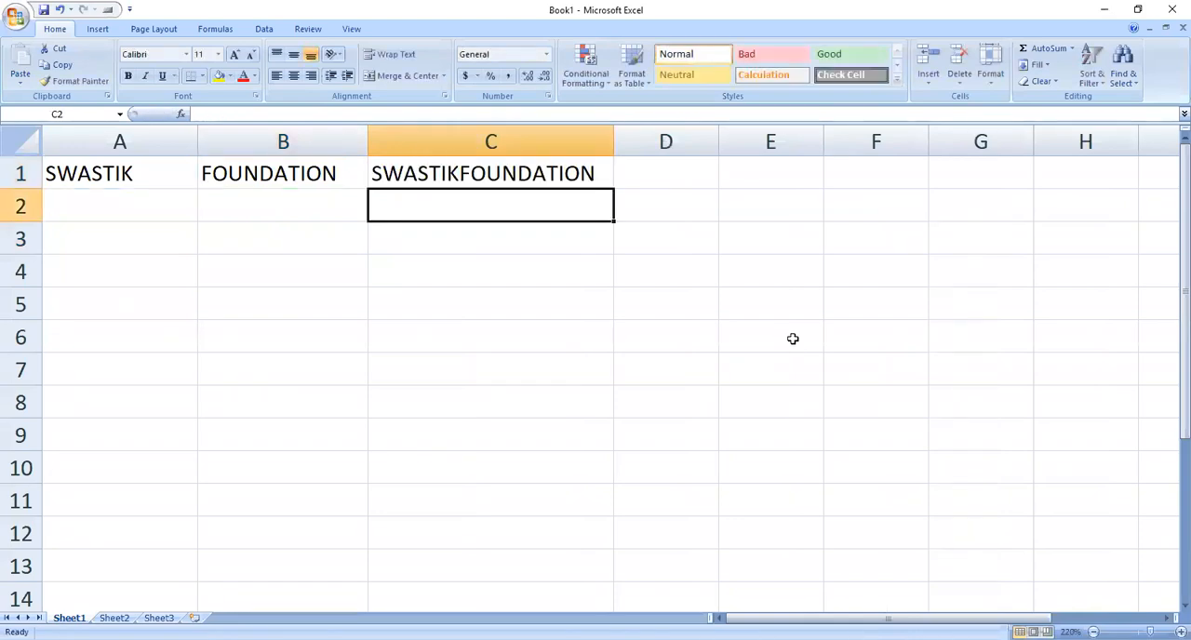
Step: Insert a space between the joined words by changing the C1 formula to =A1&" "&B1
{"action": "key", "text": "Up"}
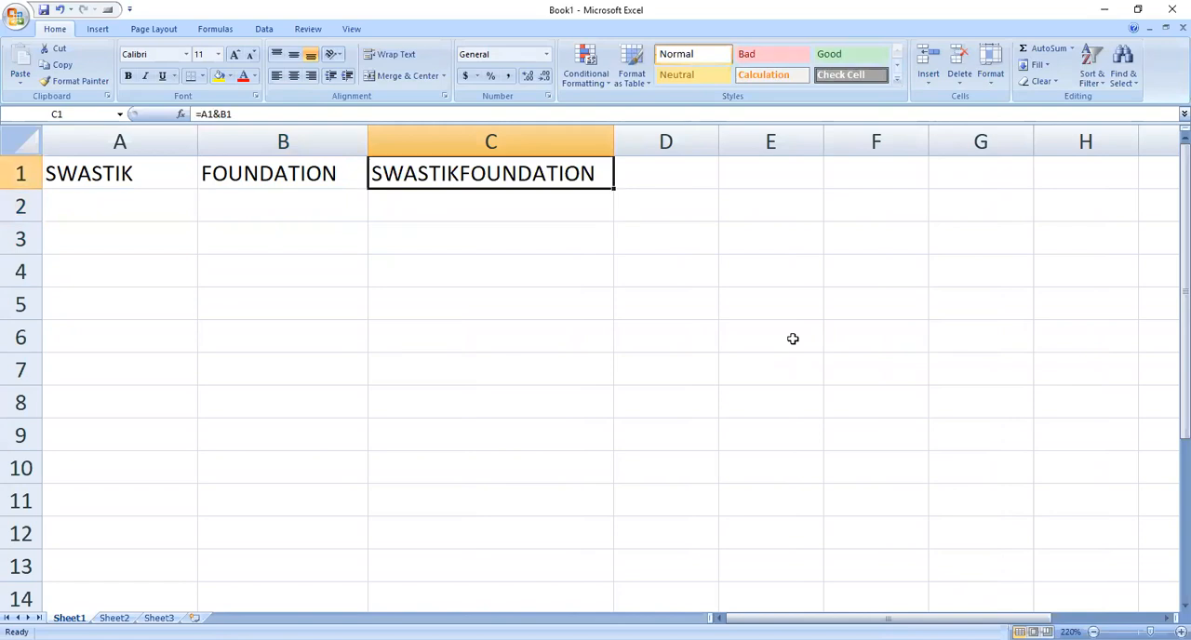
{"action": "key", "text": "F2"}
{"action": "key", "text": "BackSpace"}
{"action": "key", "text": "BackSpace"}
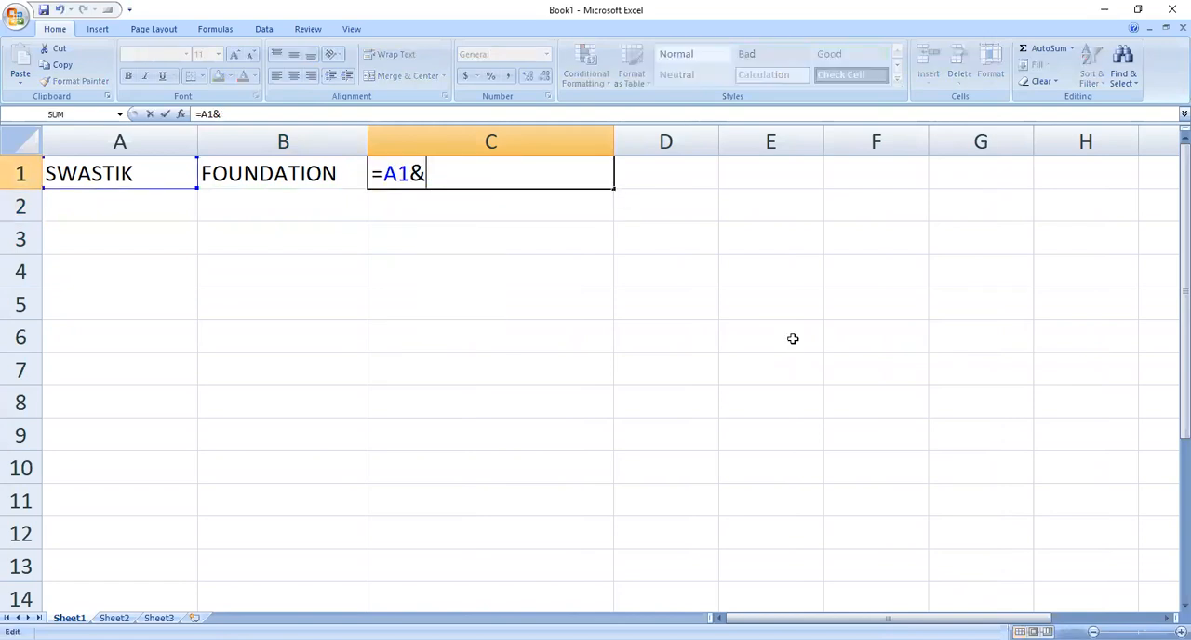
{"action": "type", "text": "\" \""}
{"action": "type", "text": "&B1"}
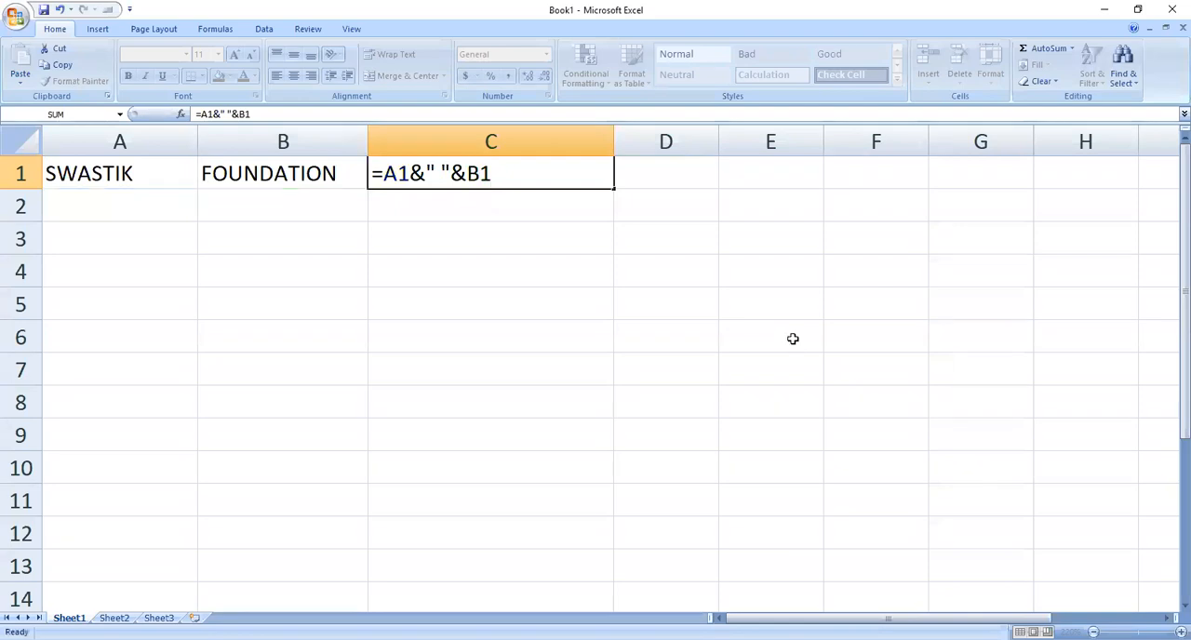
Step: Commit the joining formula in cell C1 and replace the text in cell A1 with COMPUTER
{"action": "key", "text": "Return"}
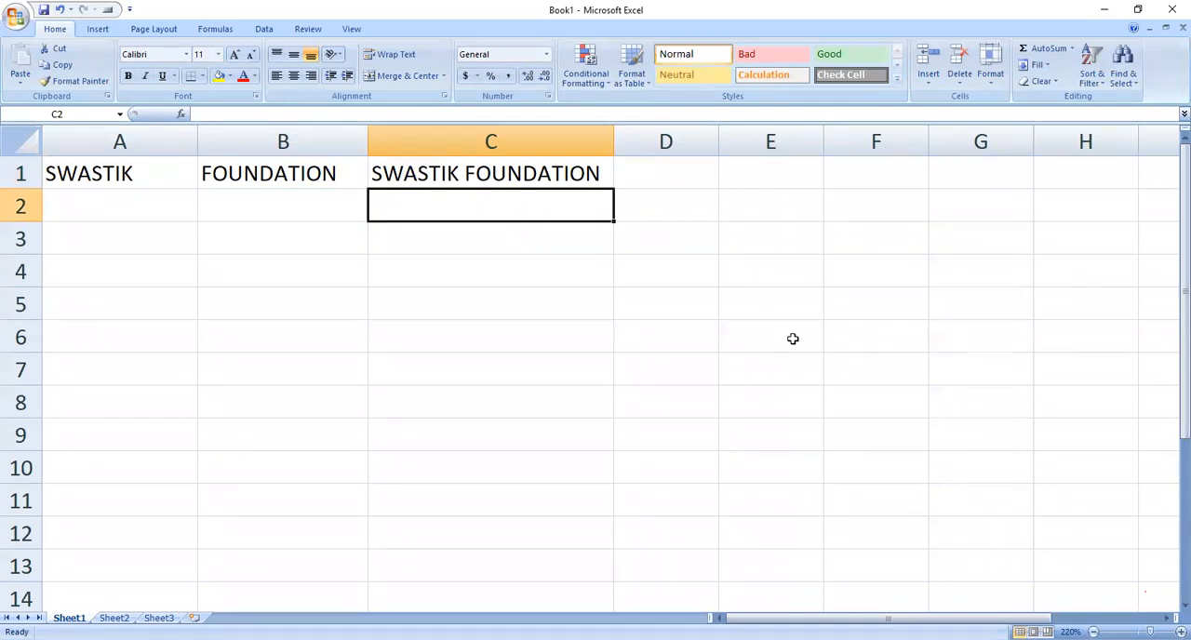
{"action": "key", "text": "Left"}
{"action": "key", "text": "Left"}
{"action": "key", "text": "Up"}
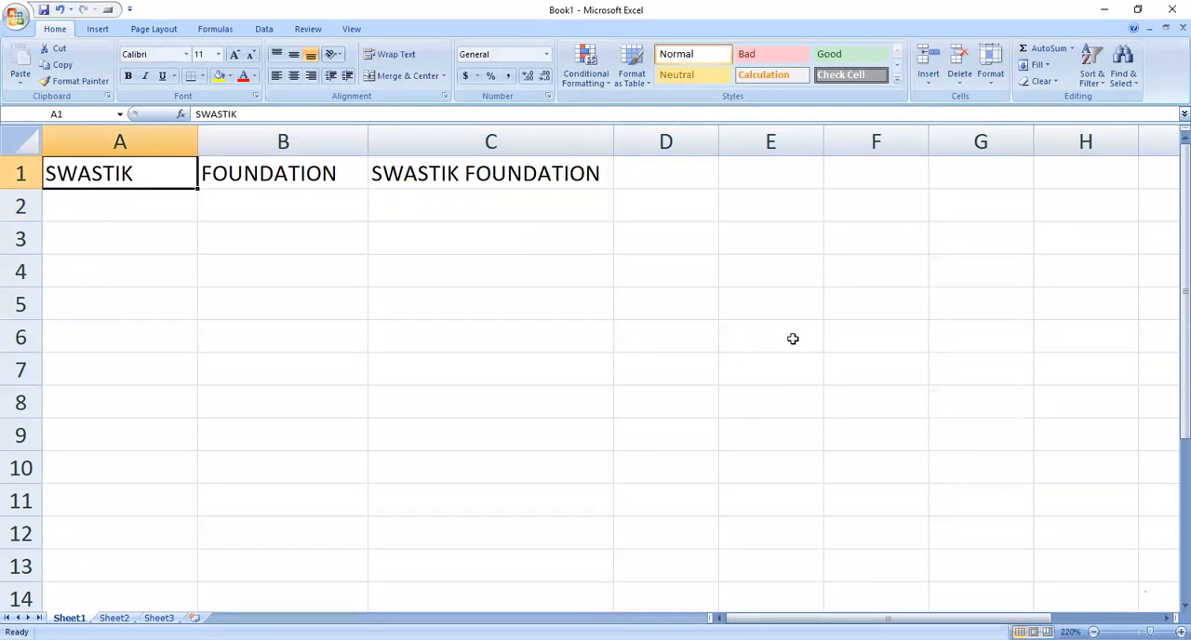
{"action": "type", "text": "COMPUTER"}
{"action": "key", "text": "Tab"}
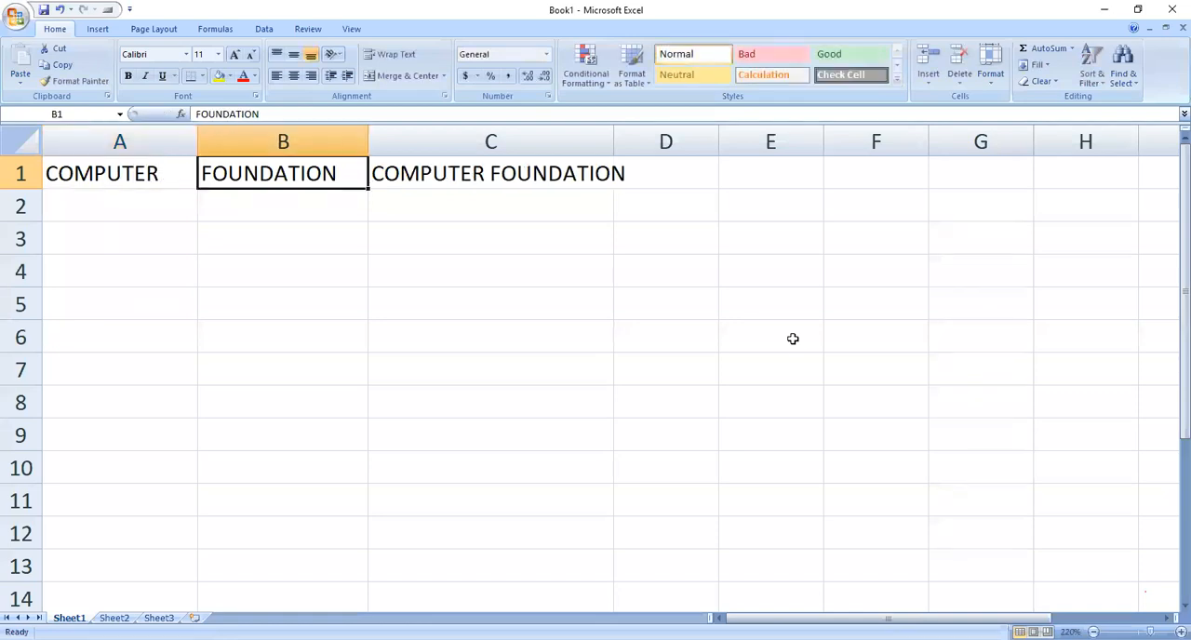
Step: Replace the text in cell B1 with EDUCATION
{"action": "type", "text": "E"}
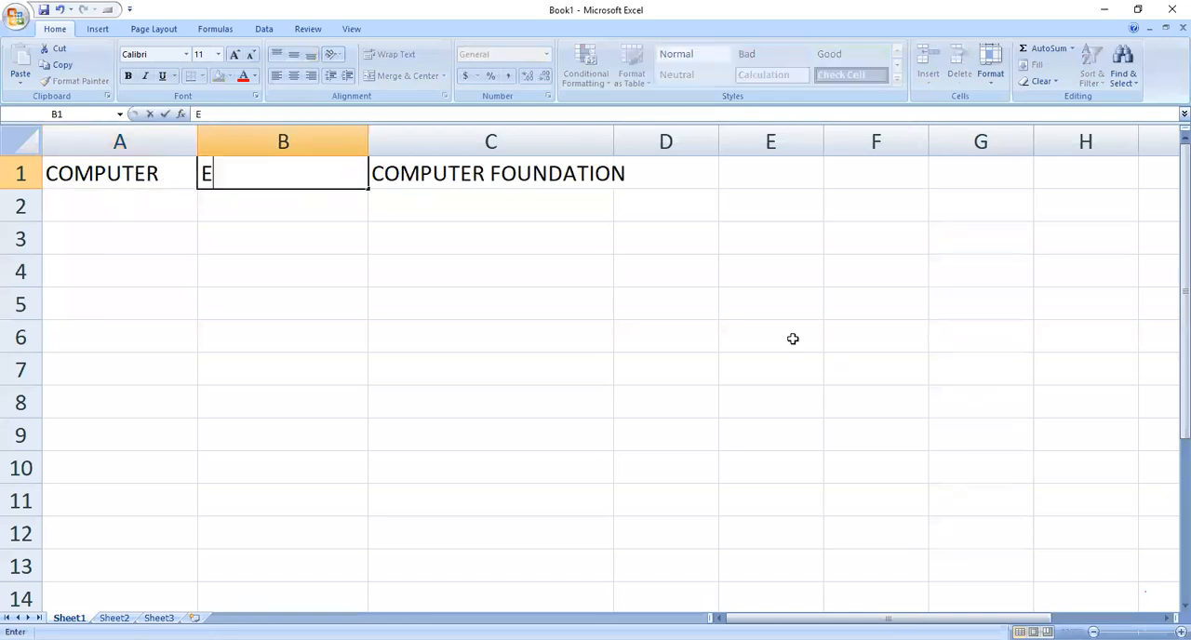
{"action": "type", "text": "DUCATION"}
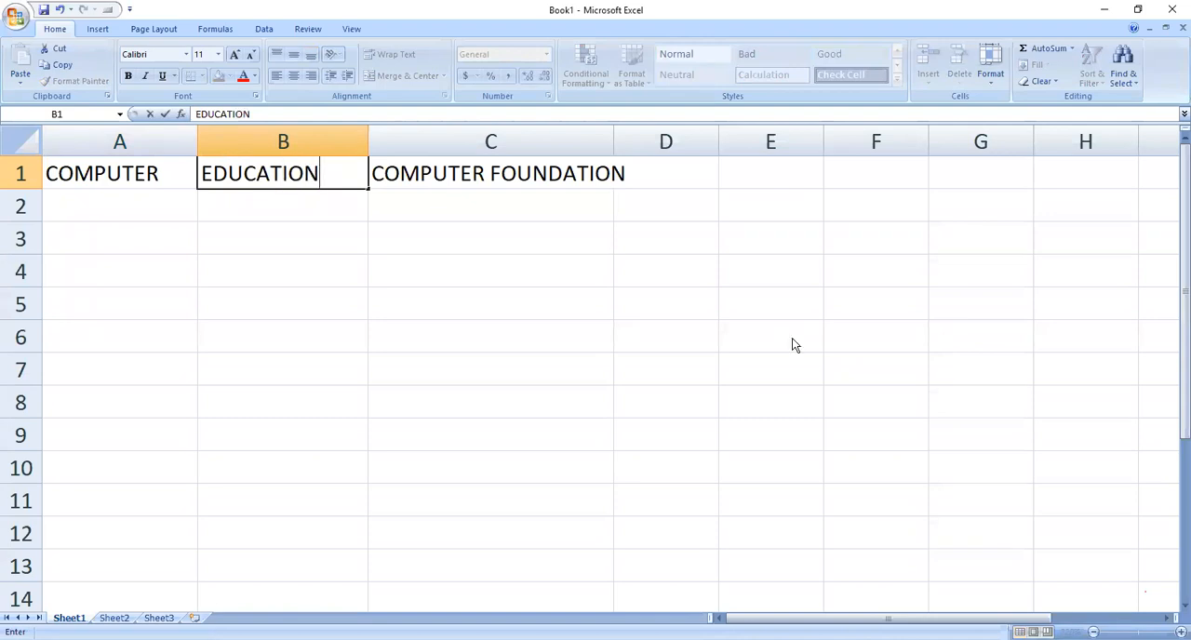
{"action": "key", "text": "Return"}
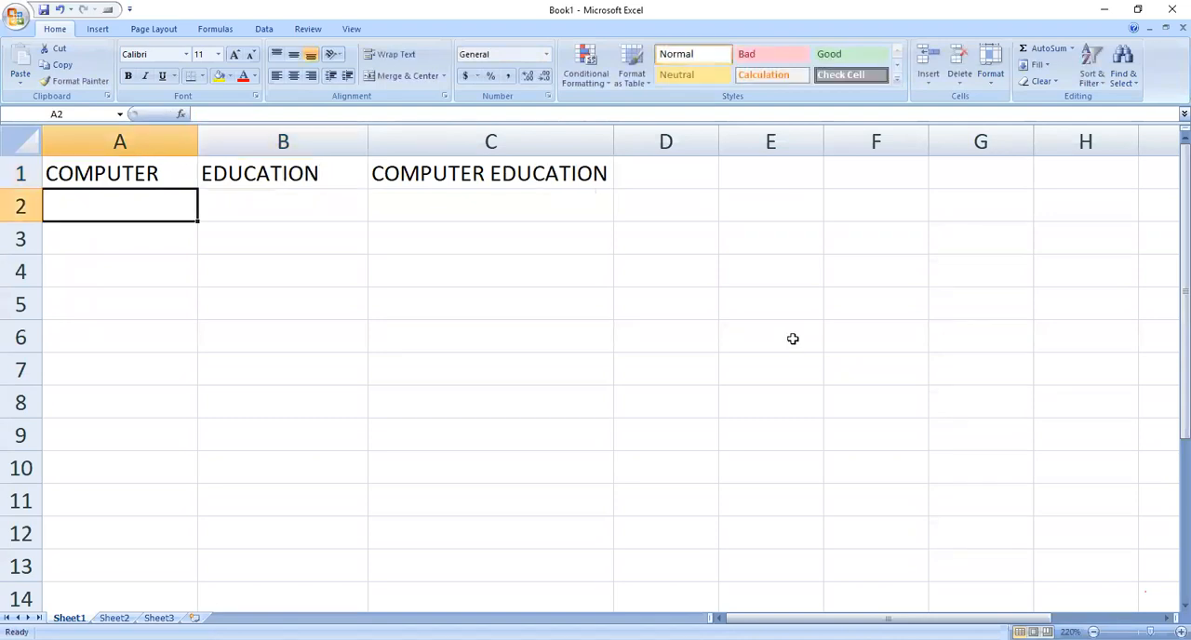